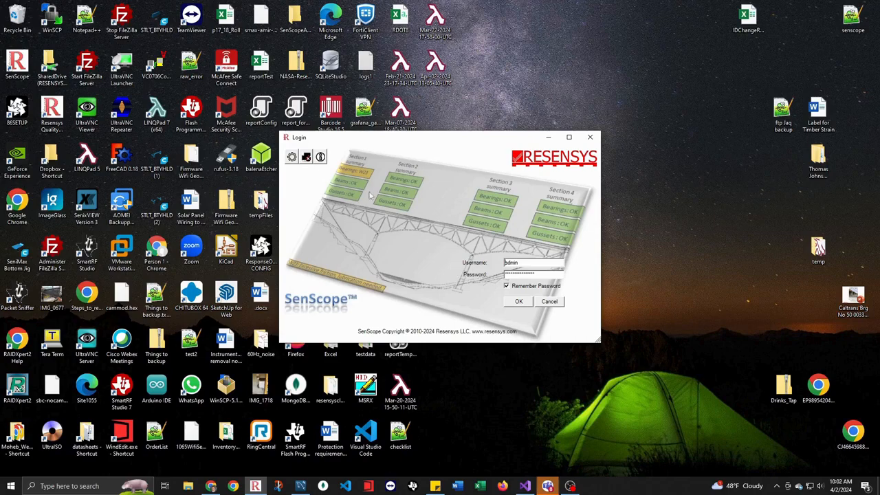
pyautogui.click(306, 158)
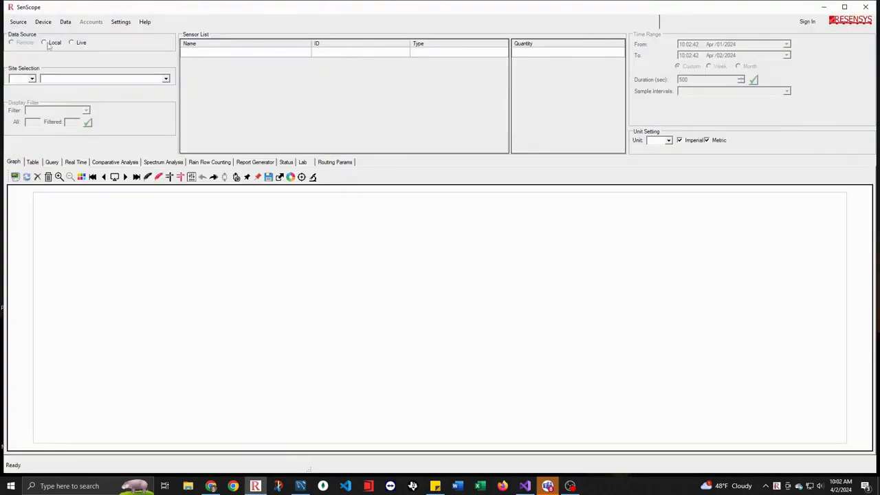
pyautogui.click(48, 43)
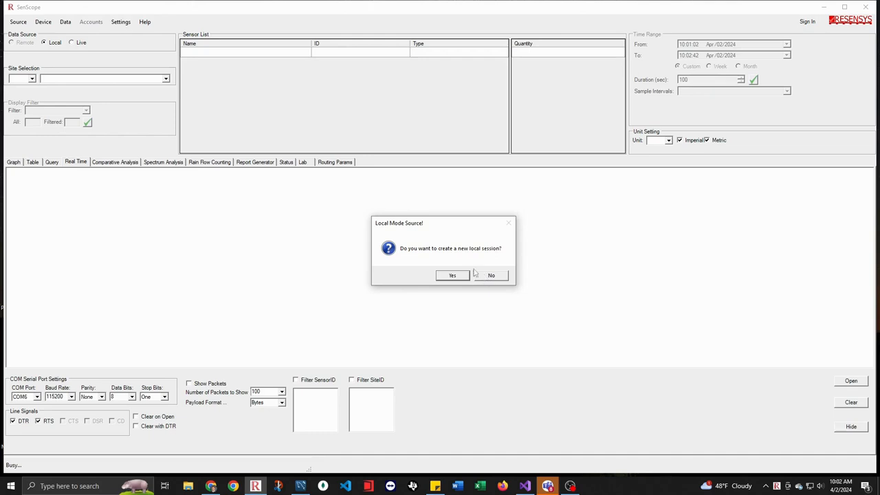
pyautogui.click(453, 276)
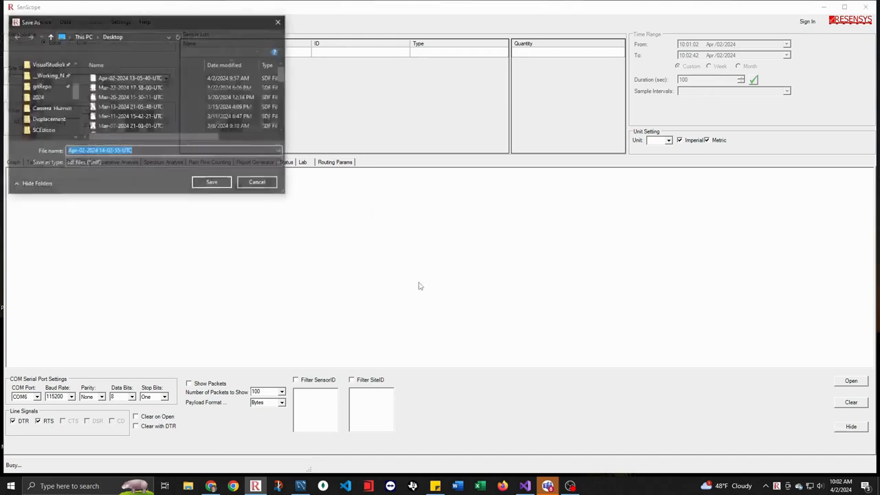
pyautogui.click(196, 183)
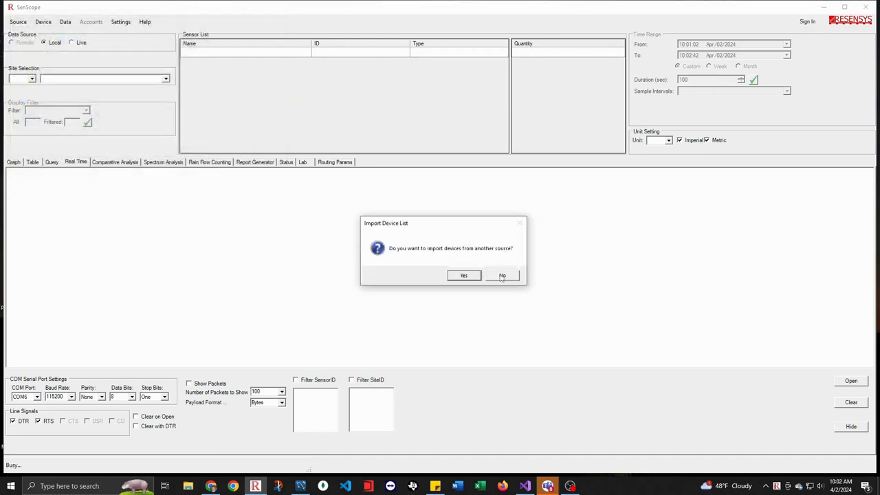
pyautogui.click(502, 275)
# Select the COM port in the real-time serial settings and open the serial port connection.
pyautogui.click(39, 162)
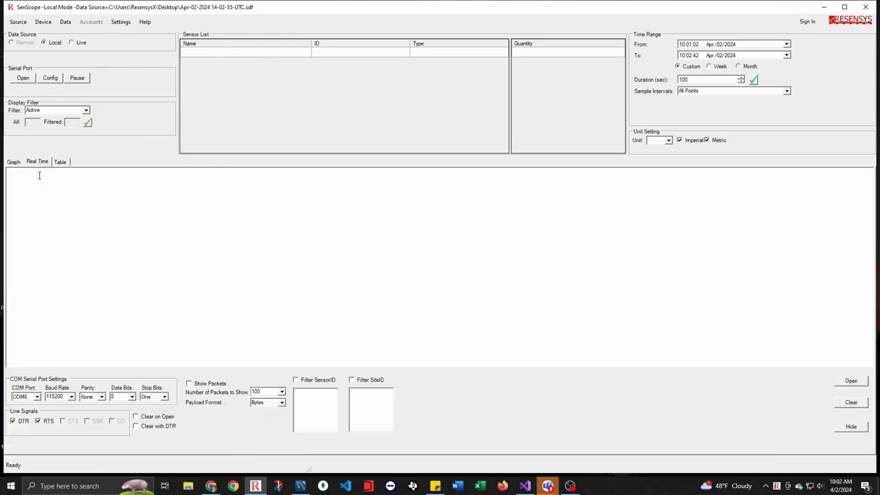
pyautogui.click(36, 396)
pyautogui.click(23, 405)
pyautogui.click(23, 78)
# Plot 3D-Acc-X, 3D-Acc-Y and 3D-Acc-Z of vibration sensor 15-03-44-72 together on the graph.
pyautogui.click(13, 163)
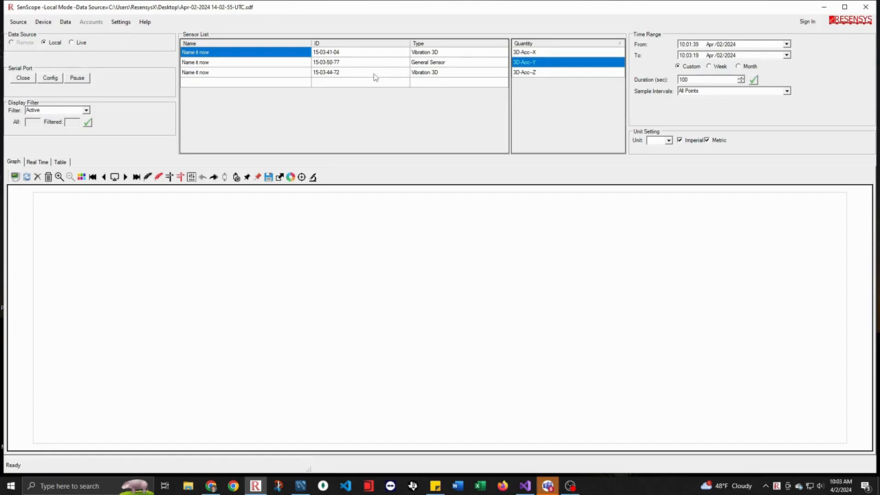
pyautogui.click(375, 73)
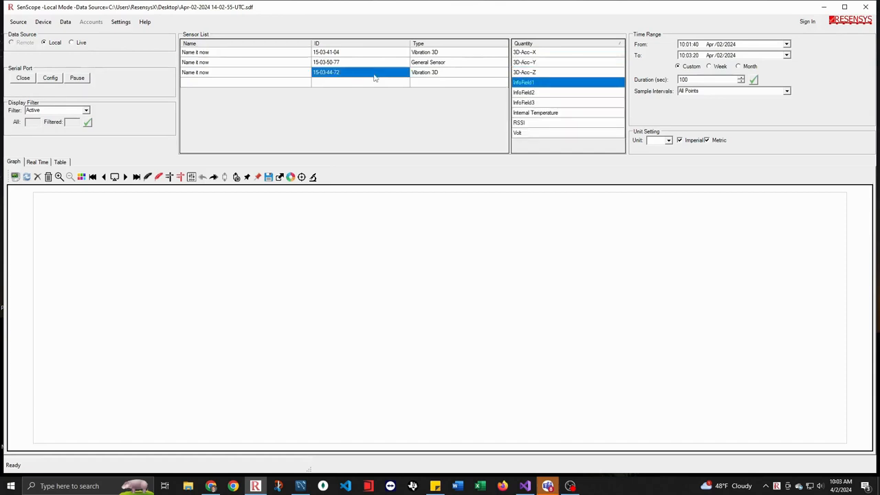
pyautogui.click(545, 54)
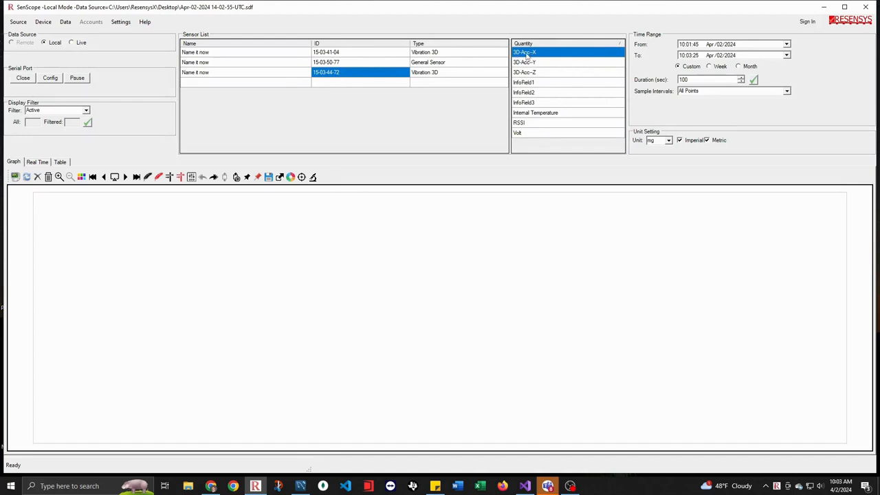
pyautogui.click(17, 178)
pyautogui.click(524, 63)
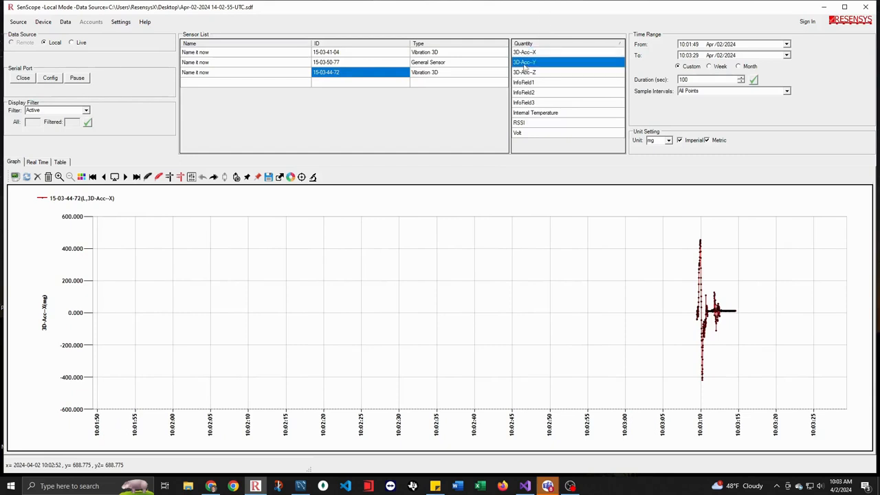
pyautogui.click(17, 177)
pyautogui.click(532, 74)
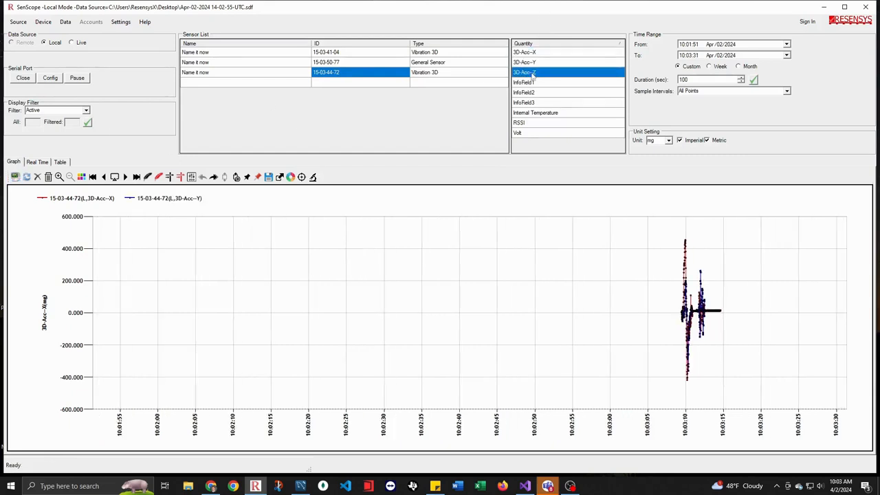
pyautogui.click(16, 177)
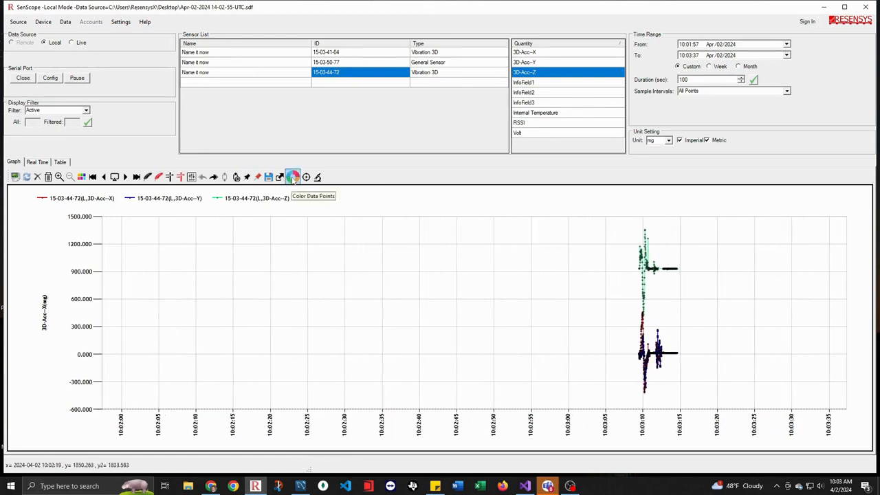
# Color the data points to match their series and inspect the resting point values of the acceleration traces.
pyautogui.click(293, 177)
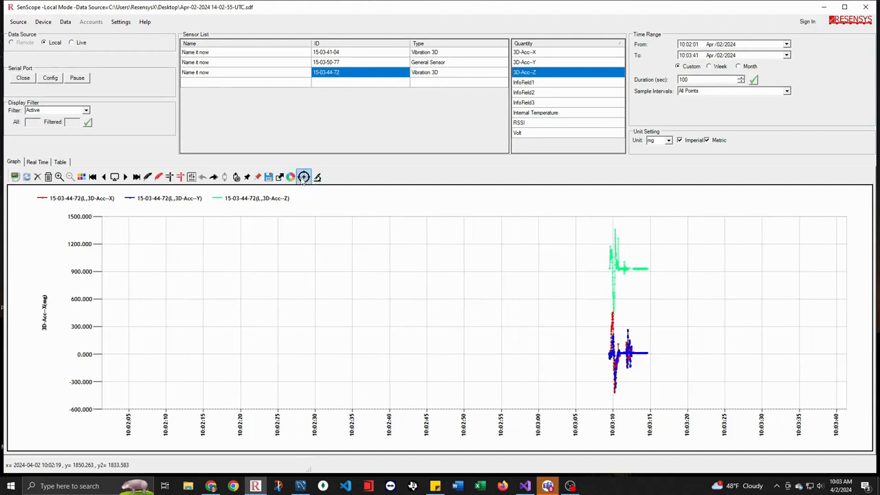
pyautogui.moveTo(628, 356)
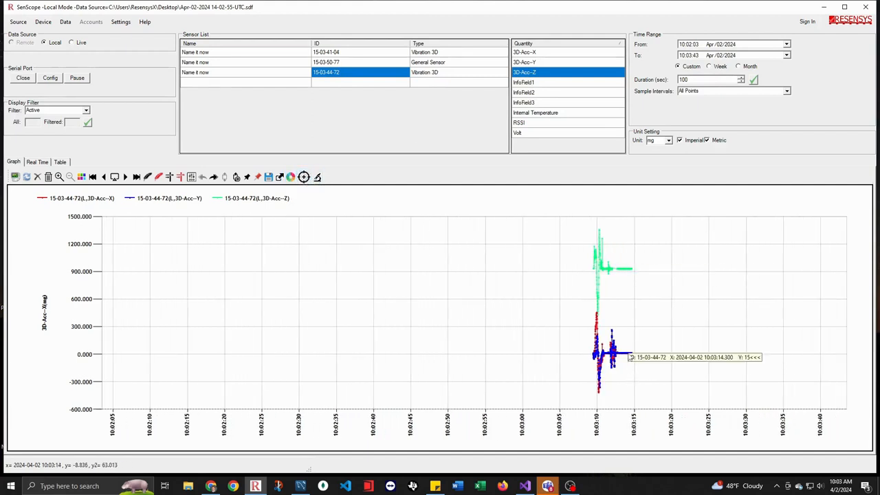
pyautogui.moveTo(614, 271)
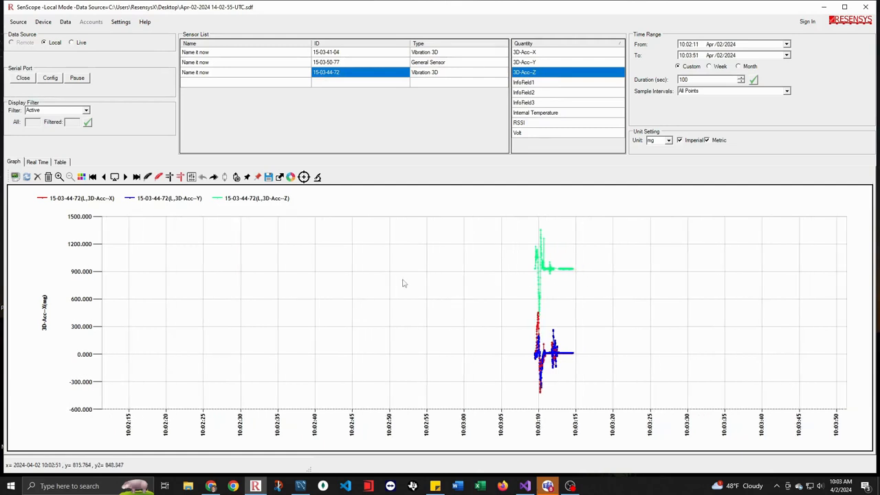
# Pause the live serial data and open the Calculator app.
pyautogui.click(77, 77)
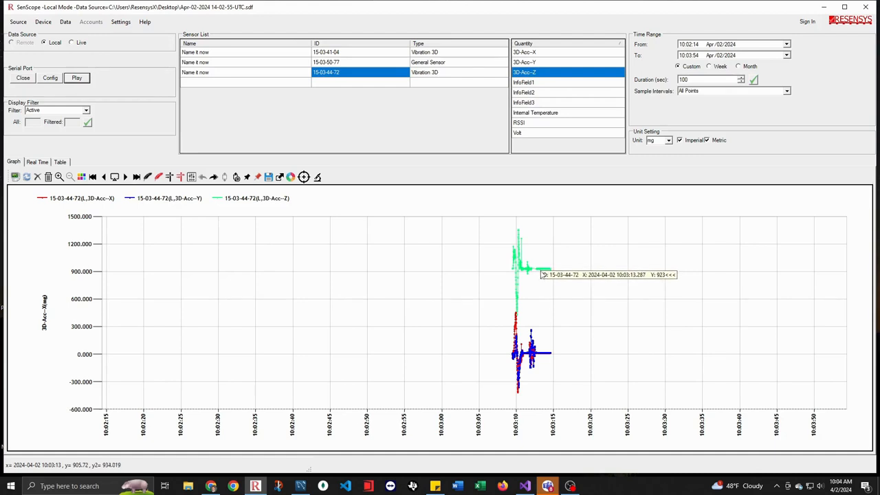
pyautogui.press('super')
pyautogui.write('calc')
pyautogui.press('Return')
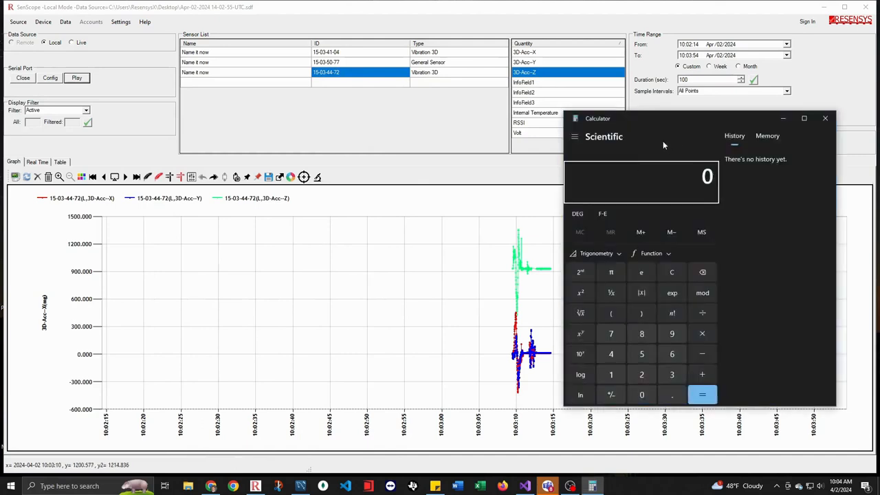
# Check the 3D-Acc-Z calibration coefficient in the properties of sensor 15-03-44-72, and close them without changes.
pyautogui.doubleClick(349, 78)
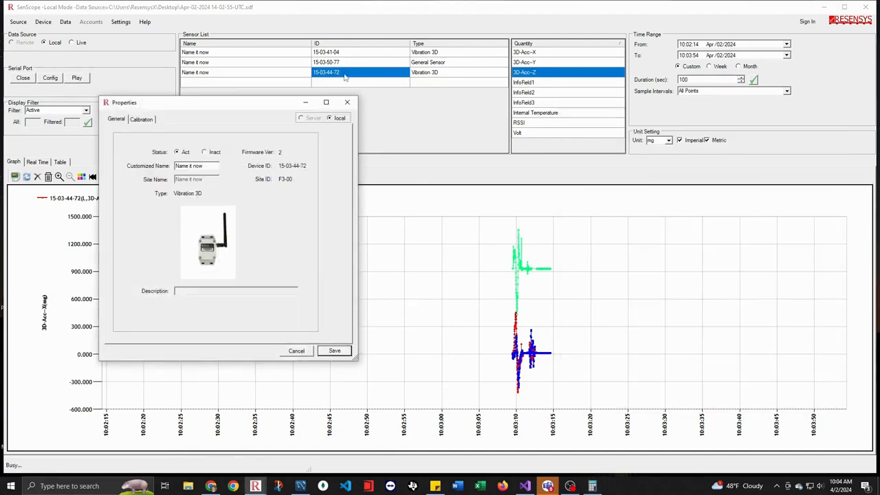
pyautogui.click(346, 101)
pyautogui.rightClick(349, 77)
pyautogui.click(356, 77)
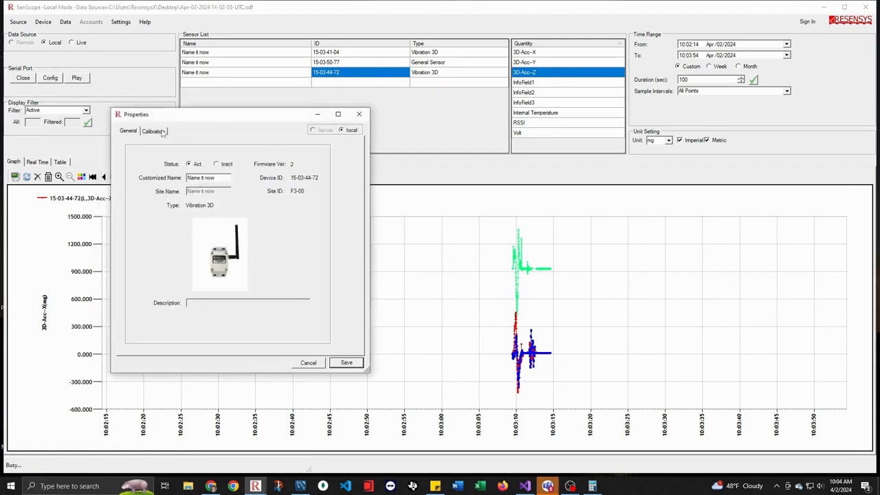
pyautogui.click(154, 131)
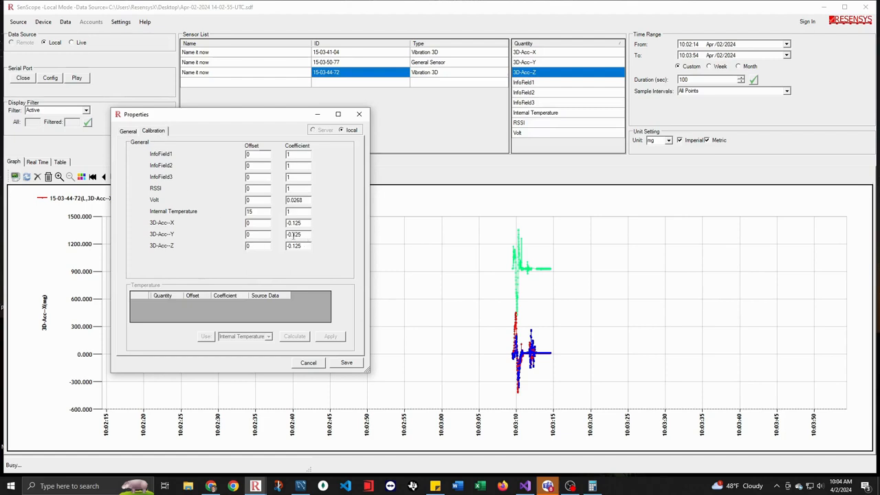
pyautogui.moveTo(303, 246); pyautogui.dragTo(273, 247)
pyautogui.click(306, 246)
pyautogui.moveTo(306, 245); pyautogui.dragTo(278, 251)
pyautogui.click(592, 486)
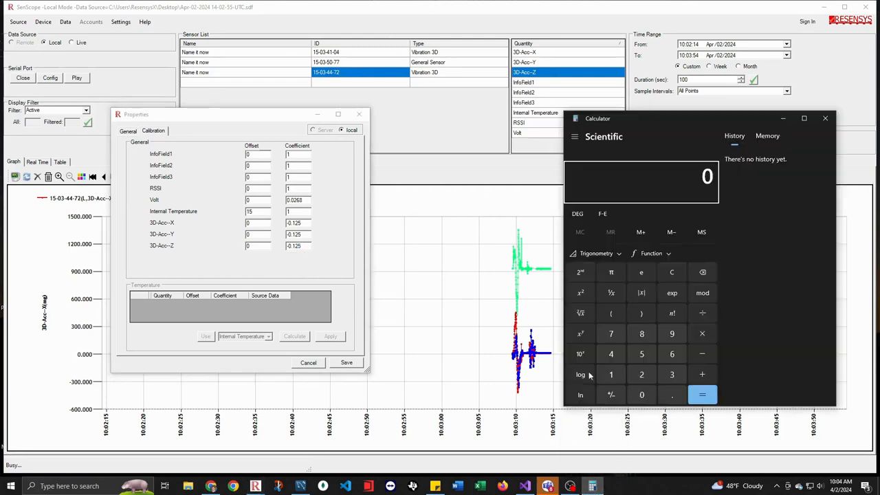
pyautogui.click(534, 292)
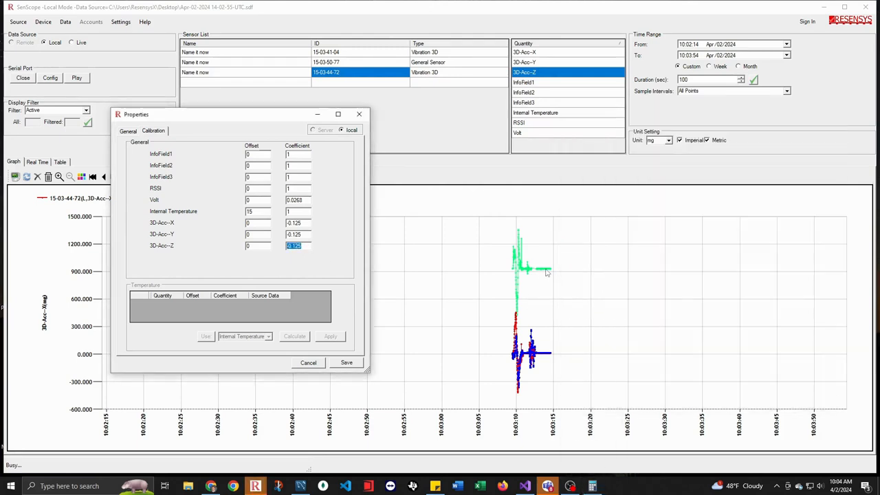
pyautogui.click(360, 115)
# Read the resting 3D-Acc-Z value on the graph and calculate 932 ÷ 0.125 in Calculator.
pyautogui.moveTo(545, 275)
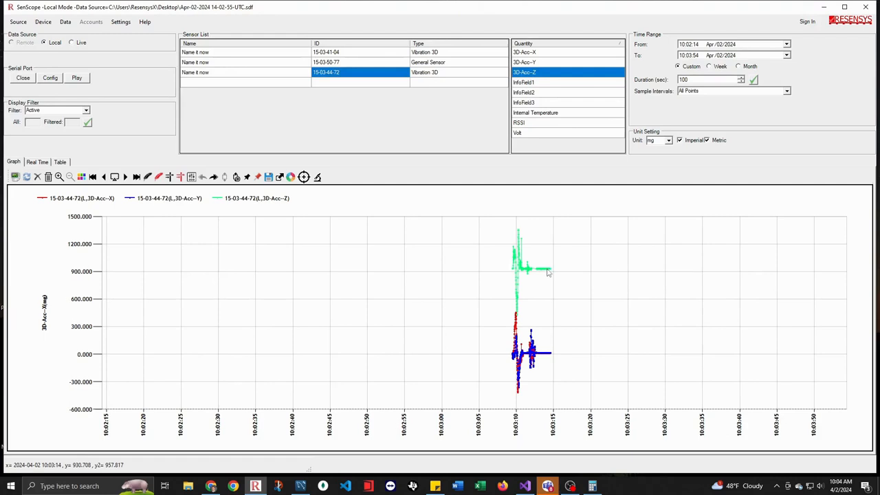
pyautogui.click(600, 487)
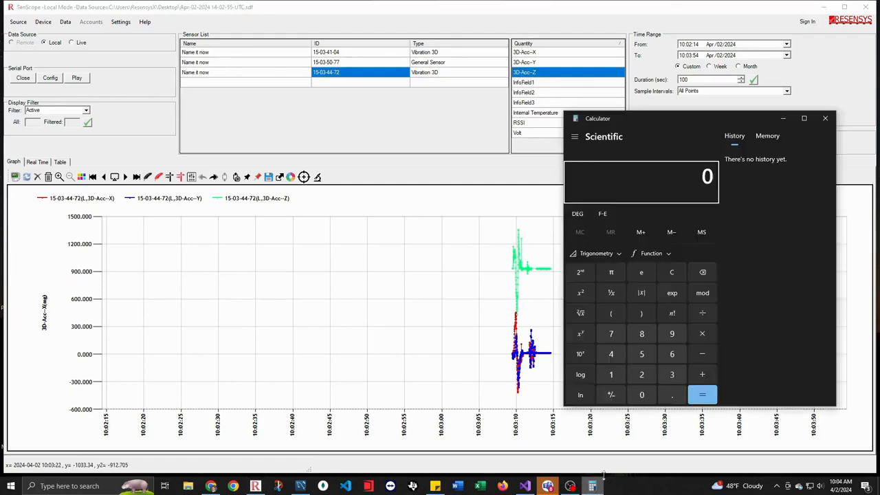
pyautogui.write('932')
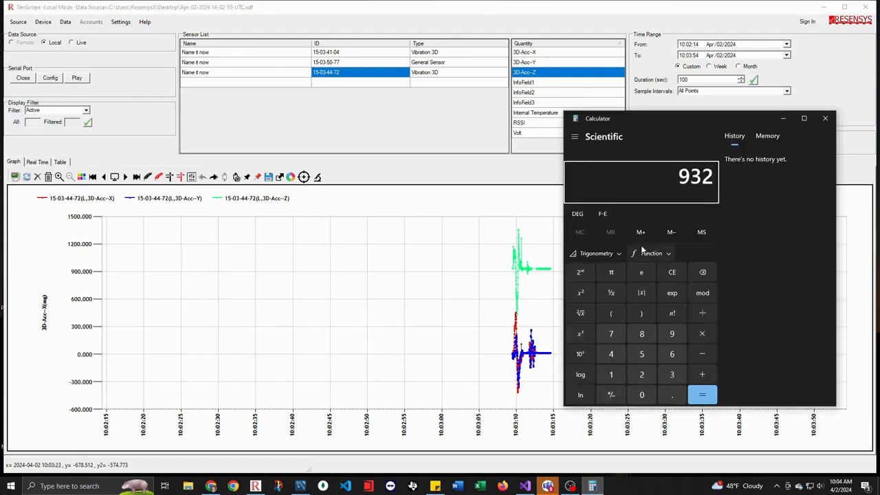
pyautogui.write(' ÷ 0.125')
pyautogui.press('Return')
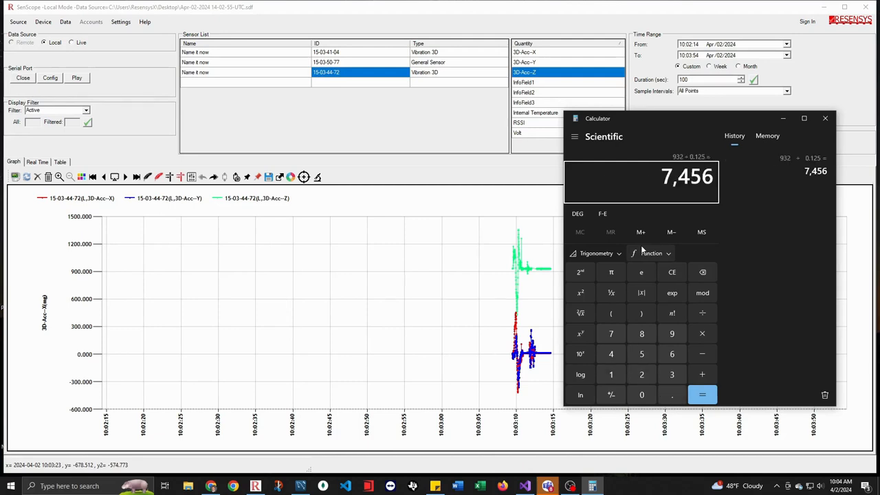
pyautogui.moveTo(646, 177); pyautogui.dragTo(709, 177)
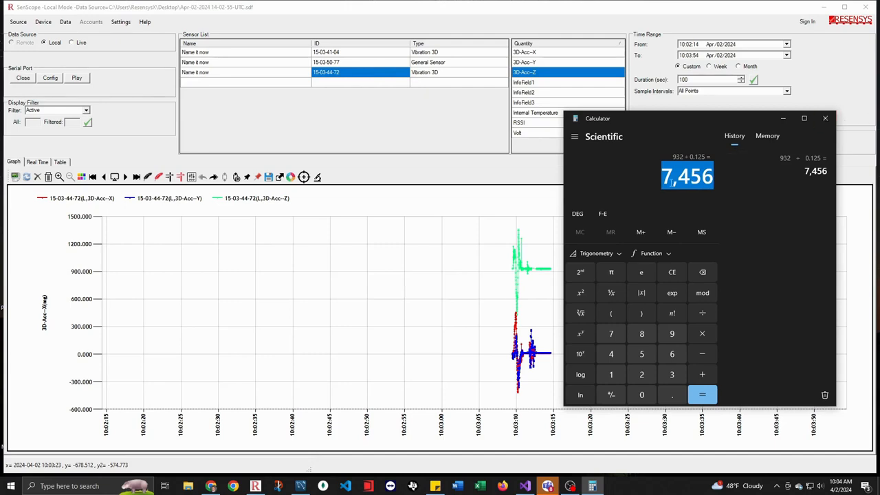
# Close Calculator, set the 3D-Acc-Z calibration offset of sensor 15-03-44-72 to -7456 and save the properties.
pyautogui.click(825, 118)
pyautogui.doubleClick(337, 76)
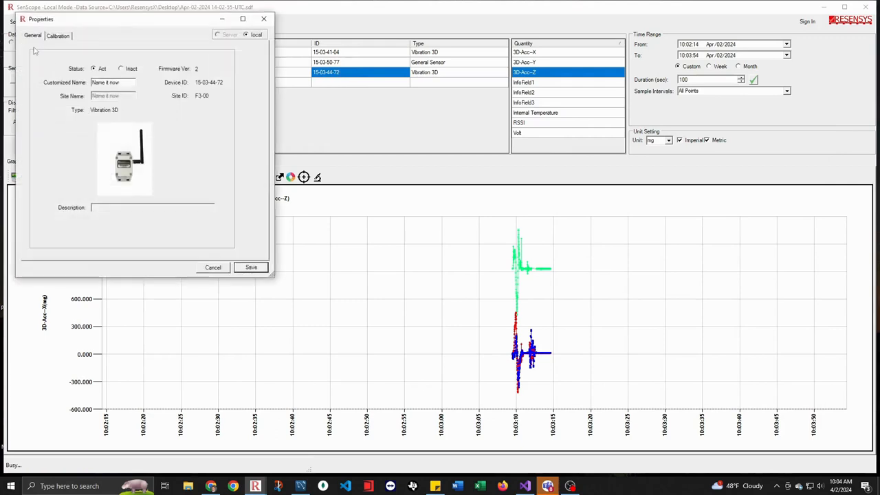
pyautogui.click(58, 35)
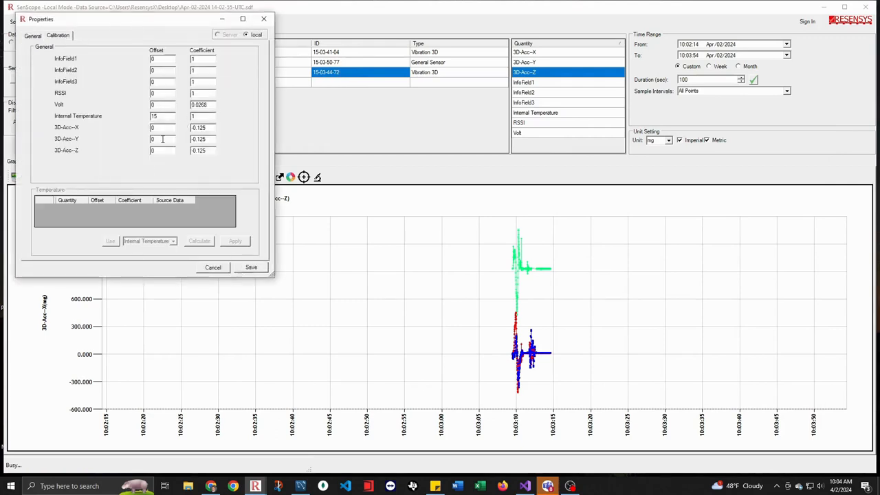
pyautogui.write('-7456')
pyautogui.click(253, 268)
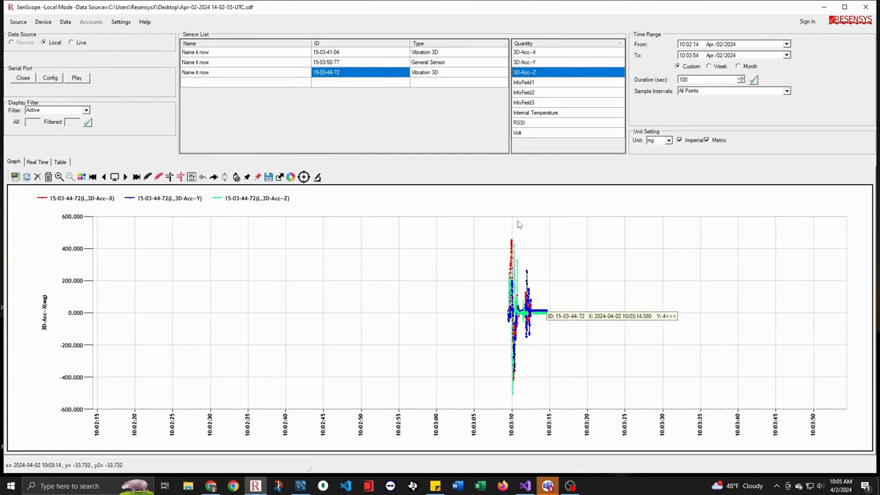
# Resume the live serial data to capture new vibration on all three axes, and pause it again.
pyautogui.click(76, 77)
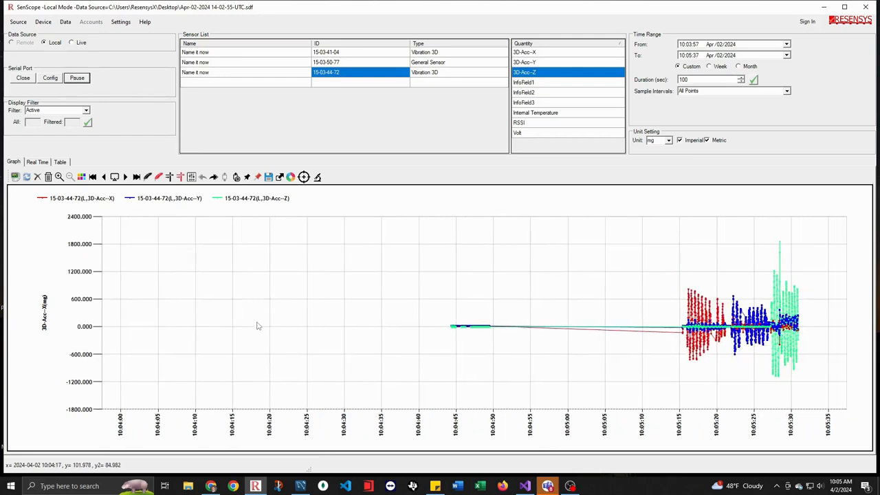
pyautogui.click(77, 79)
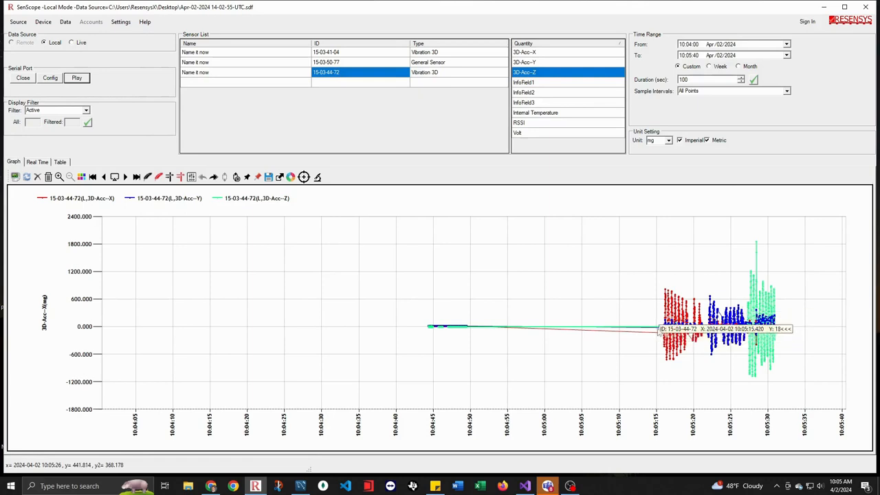
# Set the graph's time range from 10:05:13 to 10:05:35 around the captured vibration and refresh the plot.
pyautogui.moveTo(658, 332)
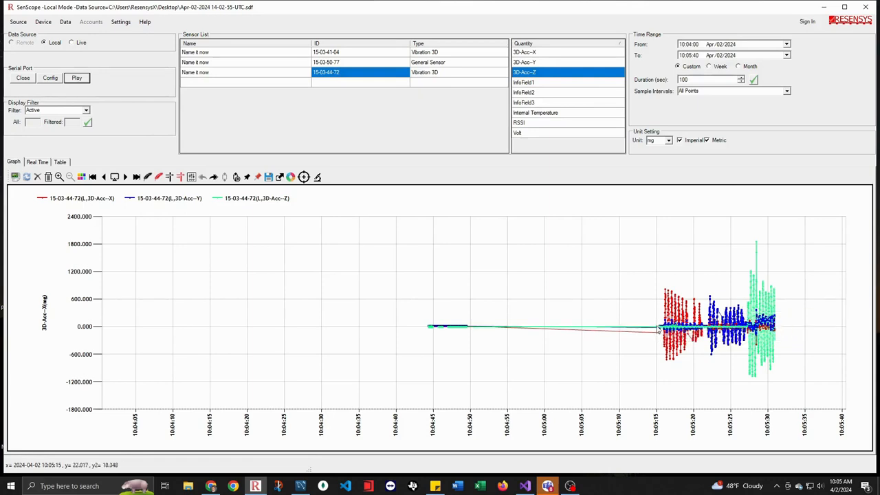
pyautogui.click(688, 44)
pyautogui.click(695, 45)
pyautogui.moveTo(773, 329)
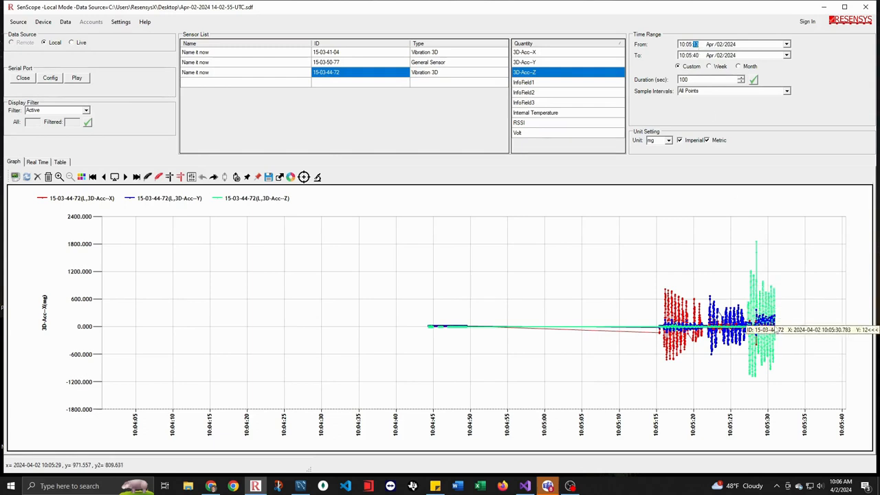
pyautogui.click(695, 55)
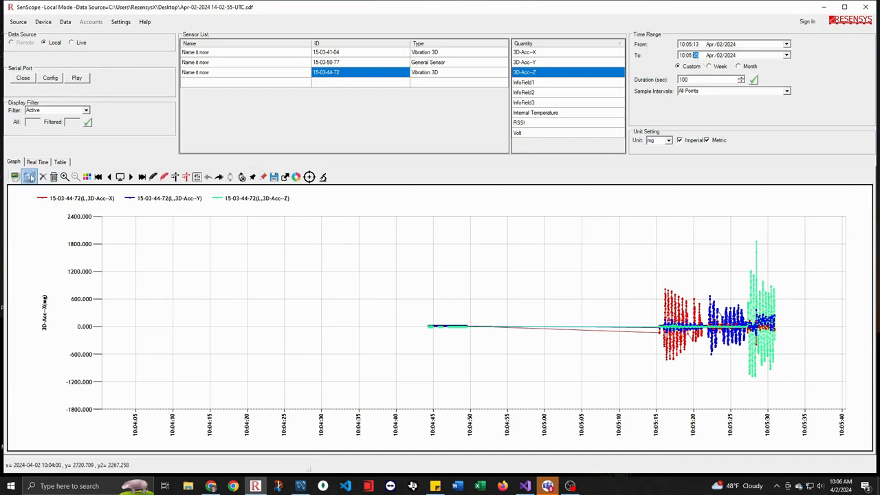
pyautogui.click(27, 178)
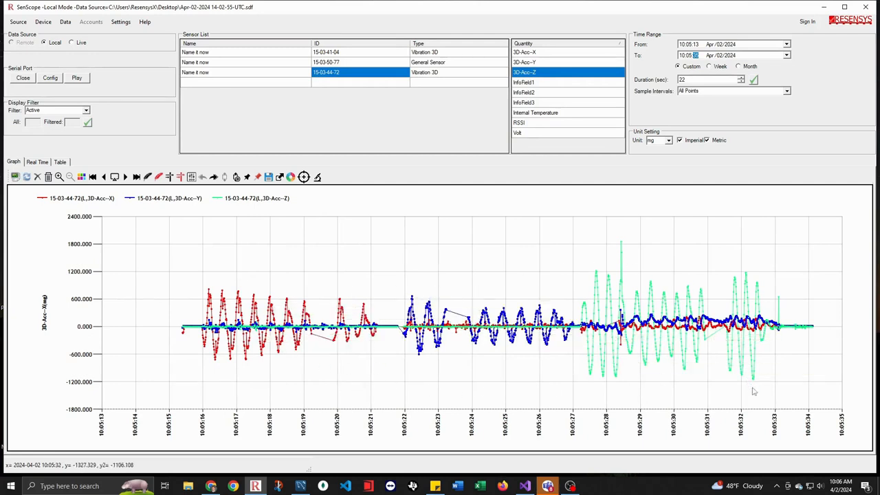
# Check the calibration offsets in the properties of sensor 15-03-44-72 and close the properties without changes.
pyautogui.click(695, 55)
pyautogui.doubleClick(335, 77)
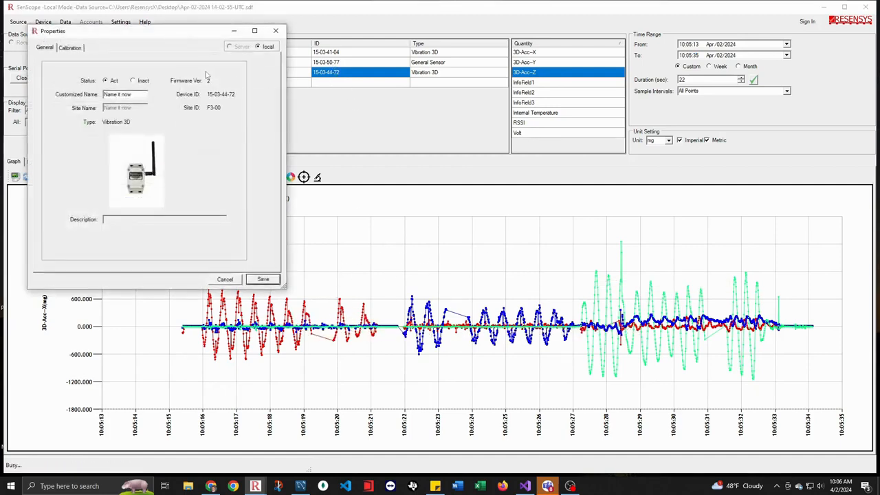
pyautogui.click(71, 48)
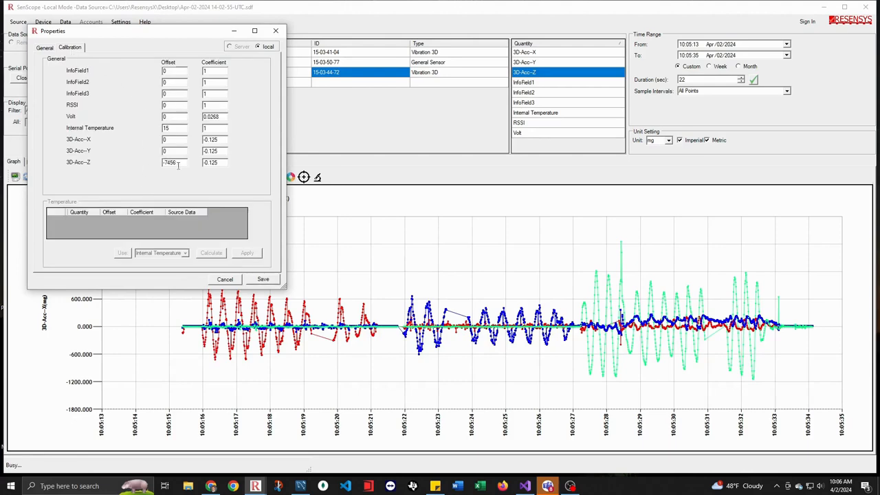
pyautogui.click(276, 30)
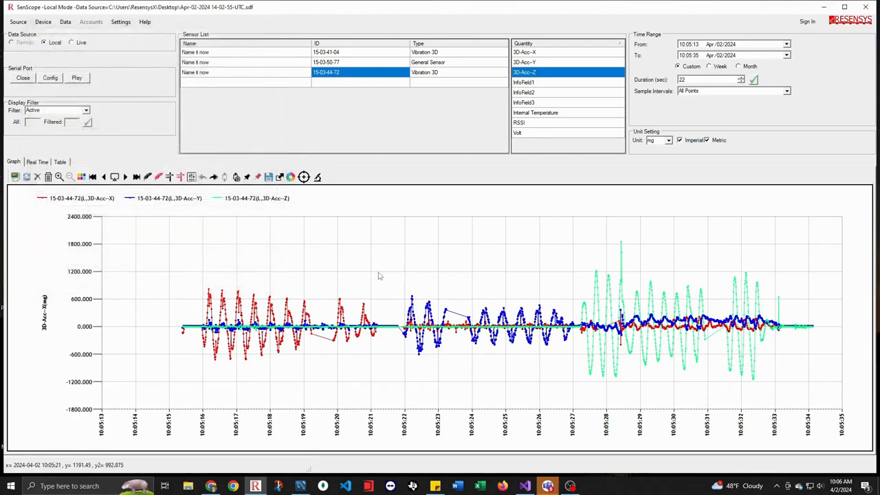
# Export the plotted vibration graph to the Desktop as an Excel (.xlsx) file named sampleExport.
pyautogui.rightClick(431, 267)
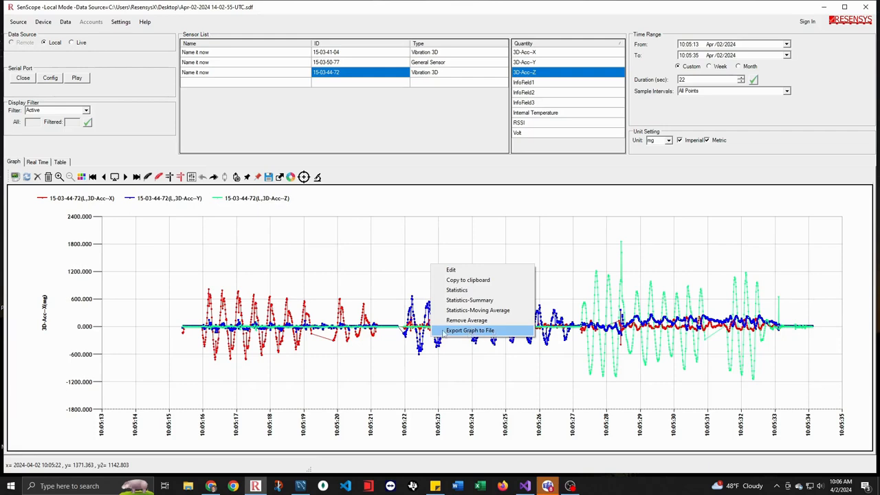
pyautogui.click(490, 332)
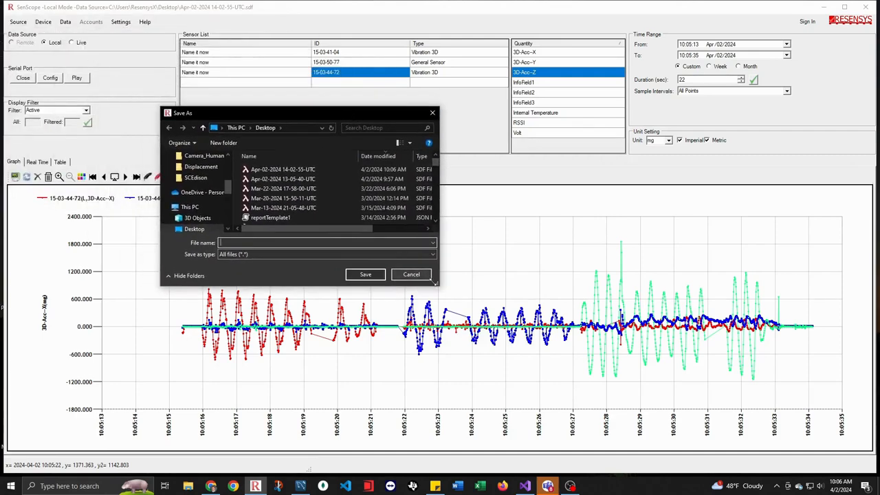
pyautogui.moveTo(436, 285); pyautogui.dragTo(547, 327)
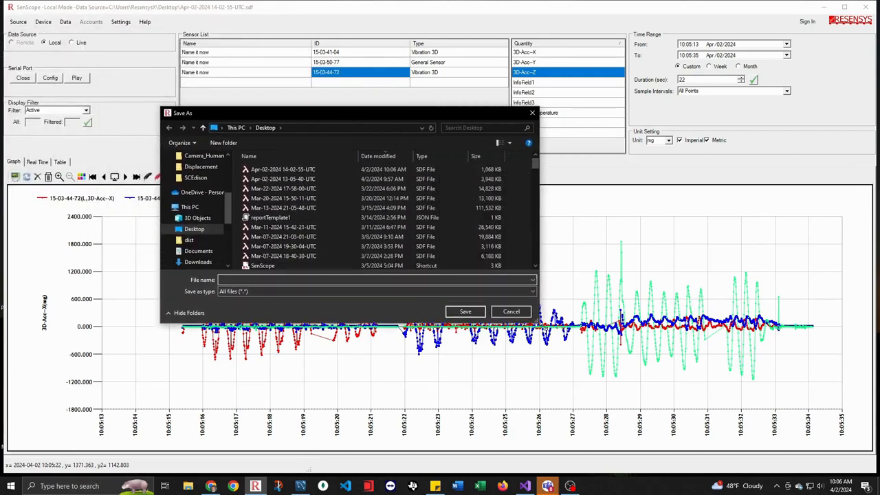
pyautogui.click(237, 296)
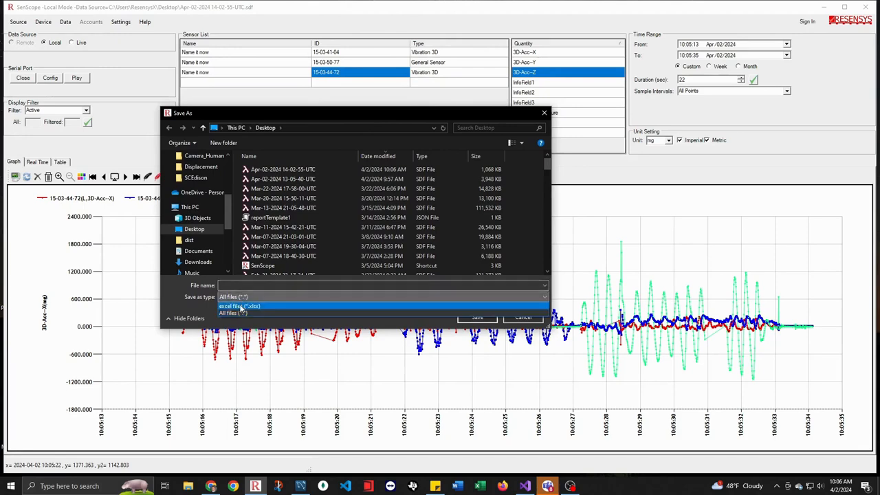
pyautogui.click(258, 308)
pyautogui.write('sampleExport')
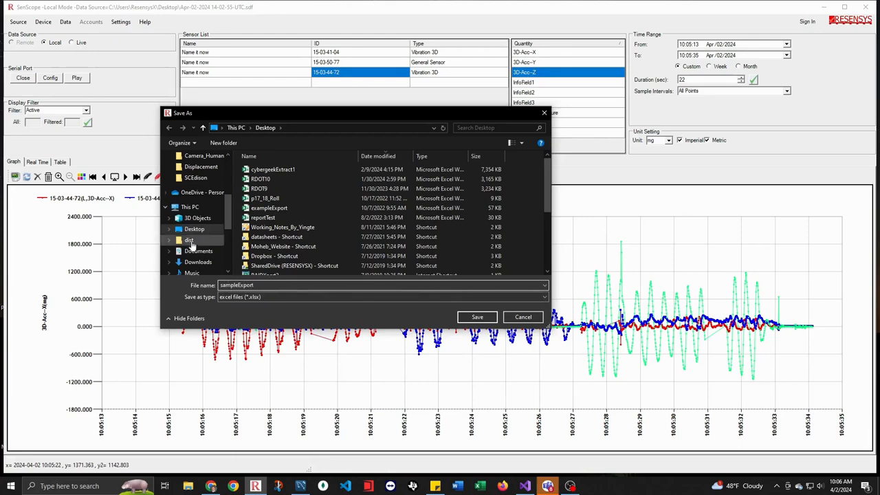
pyautogui.click(481, 317)
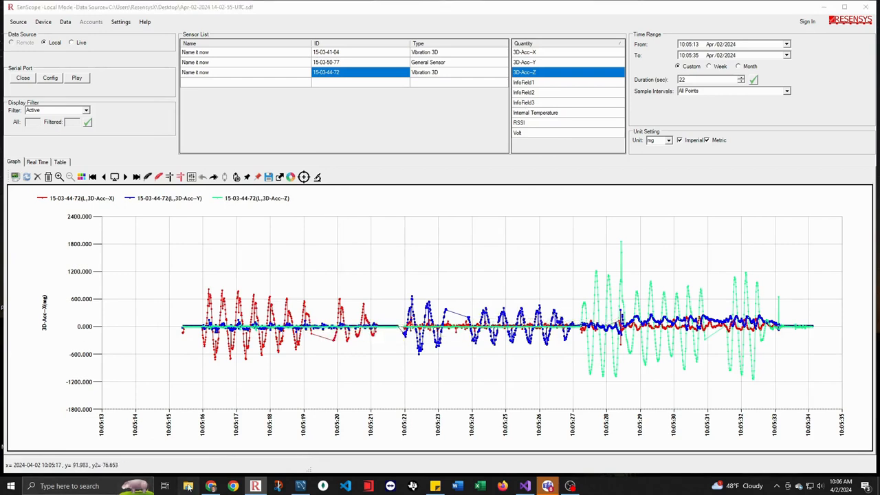
# Open the exported sampleExport workbook from the Desktop folder in Excel and dismiss the Document Recovery list.
pyautogui.rightClick(189, 489)
pyautogui.click(157, 241)
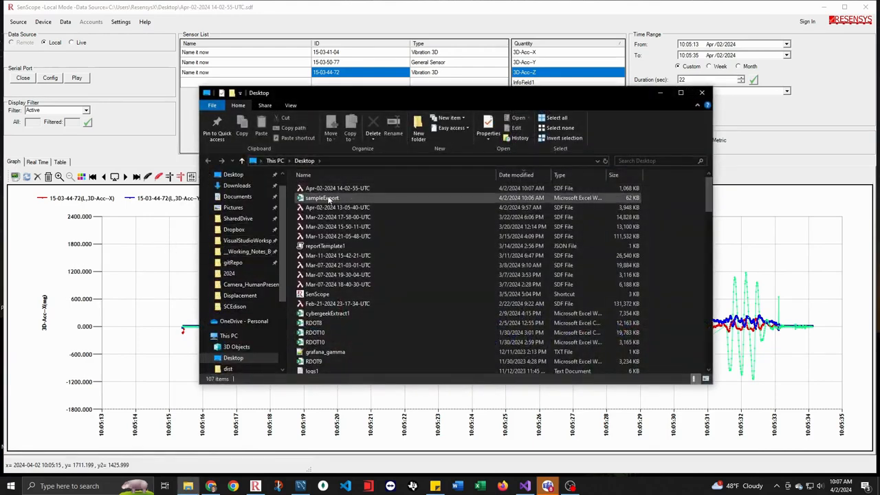
pyautogui.doubleClick(328, 199)
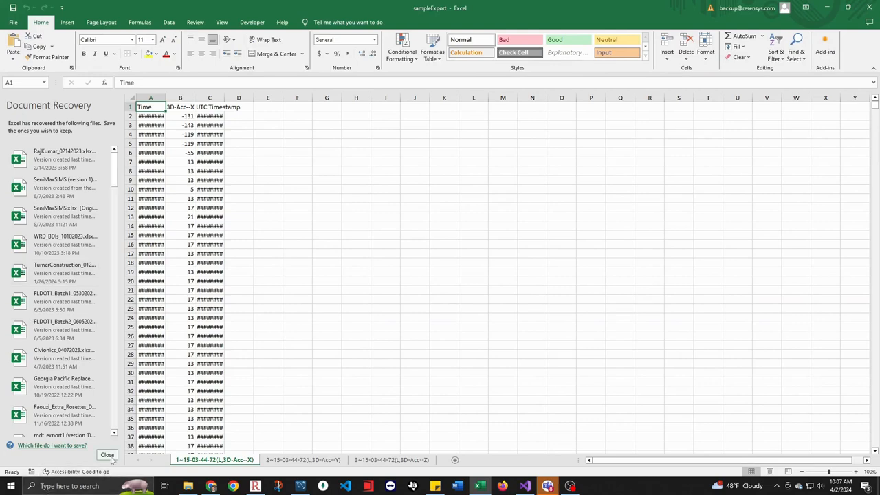
pyautogui.click(107, 455)
pyautogui.click(231, 142)
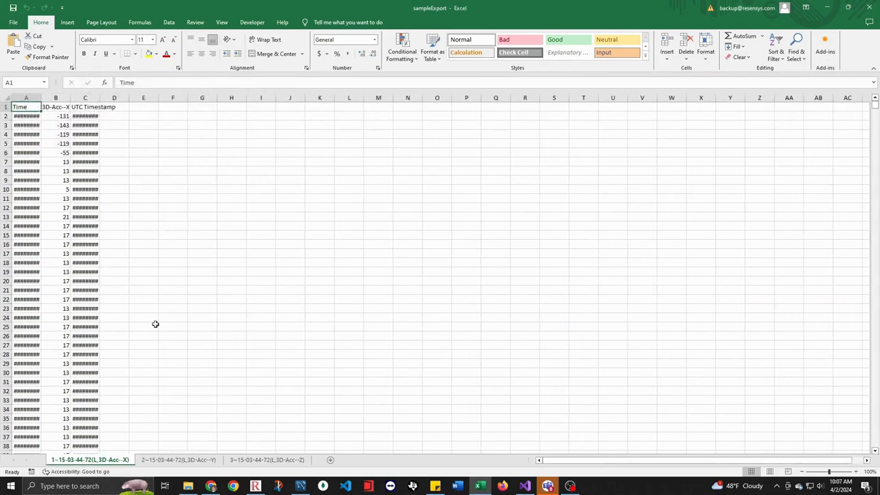
# Look through the 3D-Acc-Y and 3D-Acc-Z sheets and return to the 3D-Acc-X sheet.
pyautogui.click(181, 461)
pyautogui.click(268, 461)
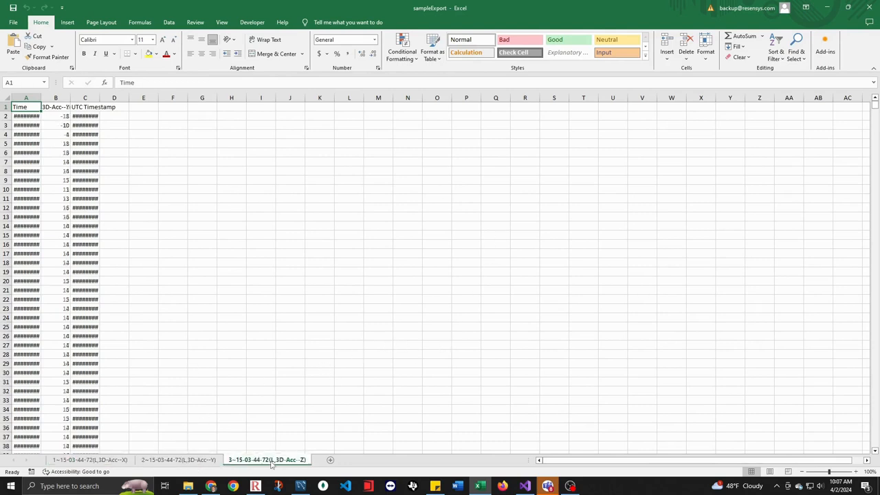
pyautogui.click(115, 461)
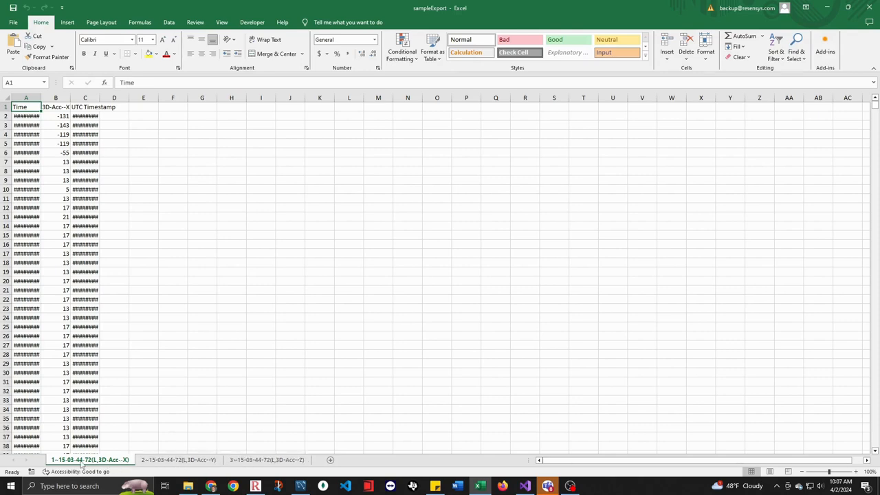
# Autofit the Time and UTC Timestamp columns on the 3D-Acc-X sheet and select the Time column.
pyautogui.doubleClick(41, 97)
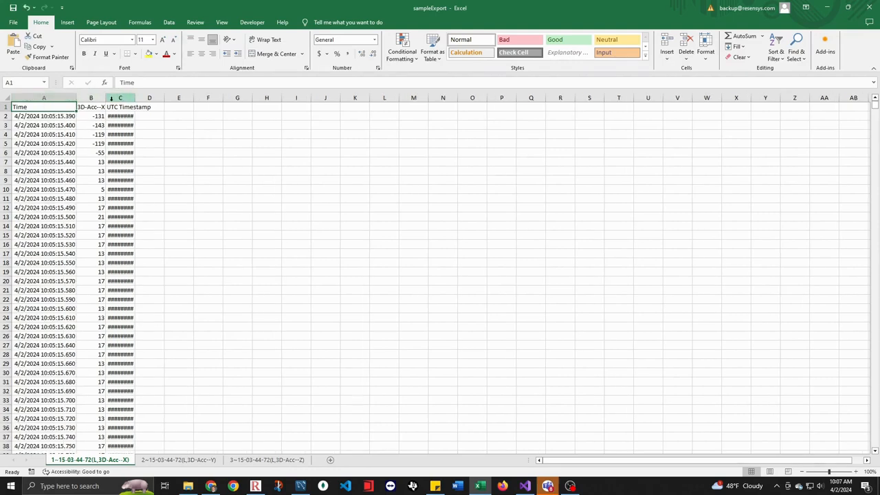
pyautogui.doubleClick(136, 97)
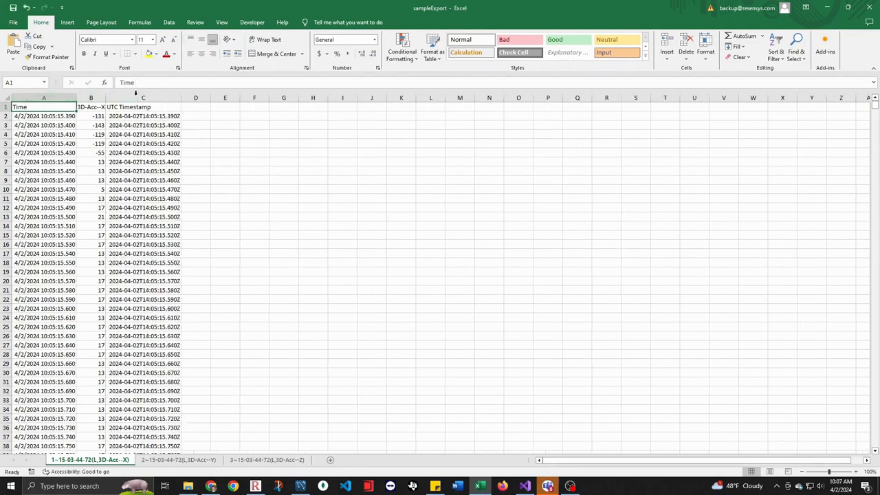
pyautogui.click(41, 97)
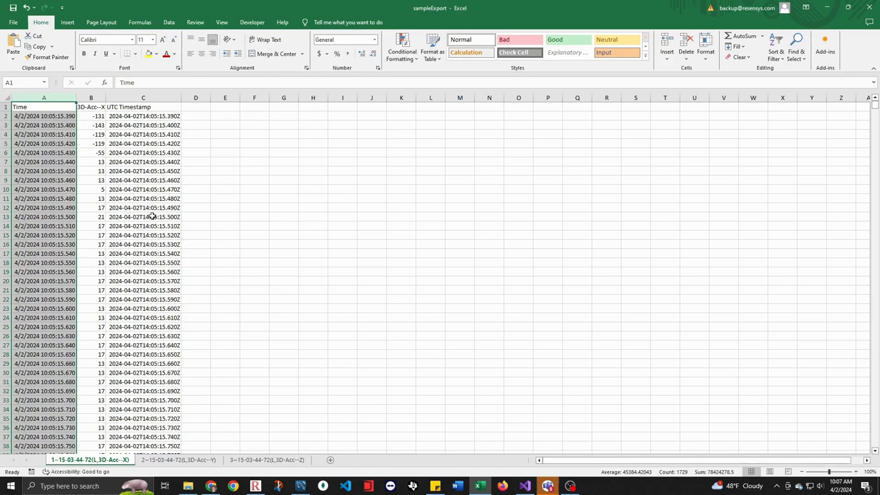
# Autofit the Time, acceleration and UTC Timestamp columns on the 3D-Acc-Y sheet.
pyautogui.click(181, 460)
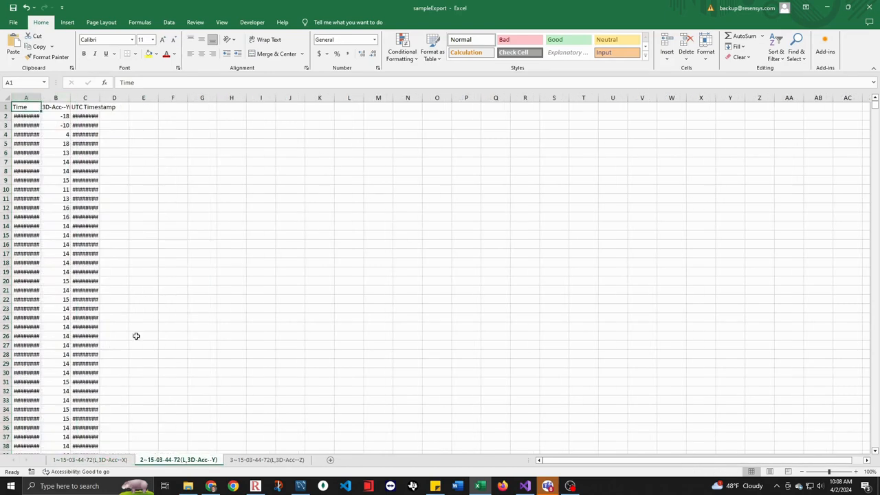
pyautogui.doubleClick(41, 98)
pyautogui.doubleClick(105, 98)
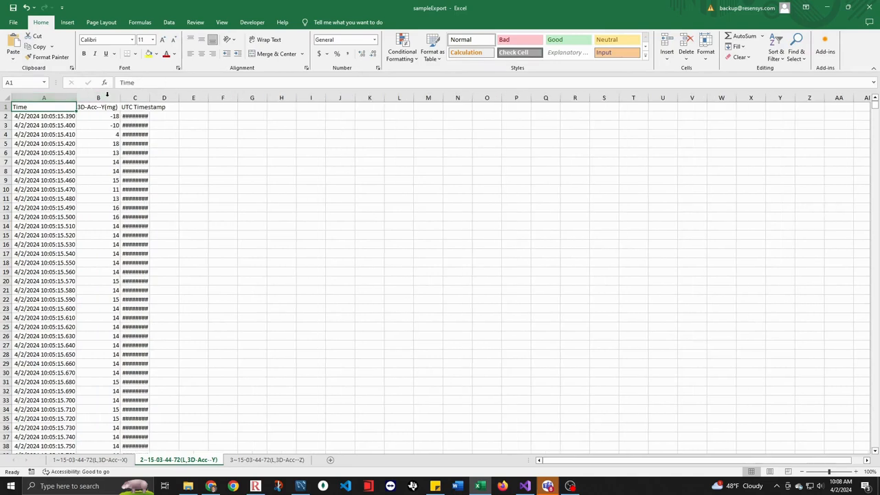
pyautogui.doubleClick(149, 96)
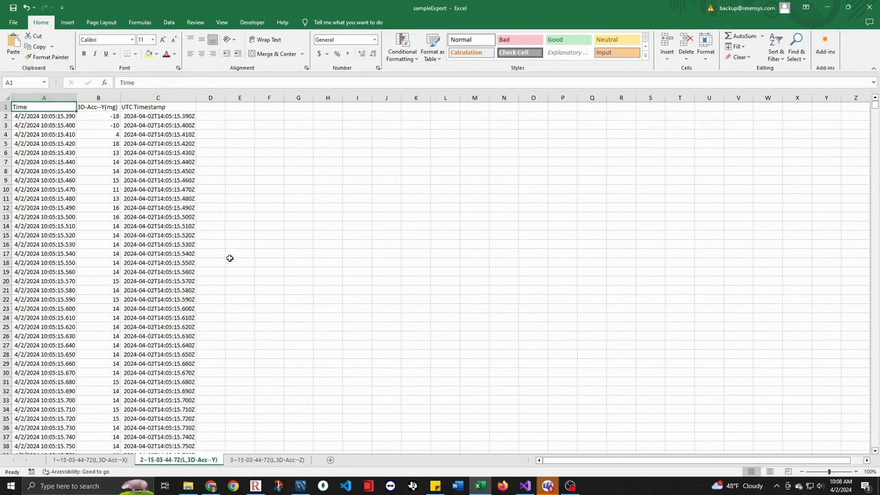
# Autofit the Time, acceleration and UTC Timestamp columns on the 3D-Acc-Z sheet.
pyautogui.click(258, 462)
pyautogui.doubleClick(40, 98)
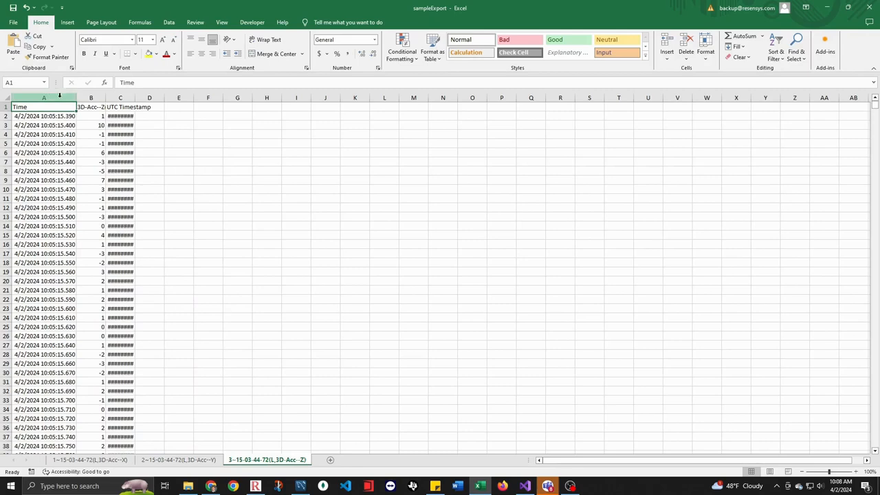
pyautogui.doubleClick(105, 97)
pyautogui.doubleClick(150, 98)
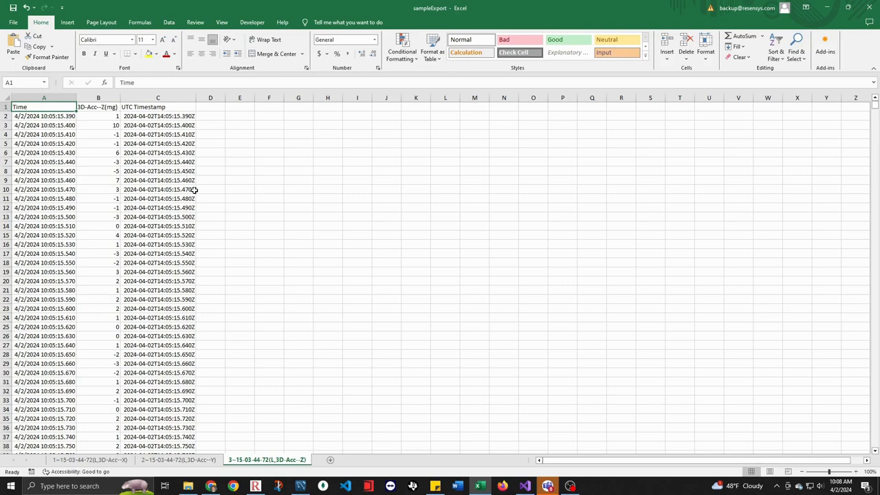
# Examine the Z-axis acceleration column, return to the 3D-Acc-X sheet and switch back to SenScope.
pyautogui.click(101, 97)
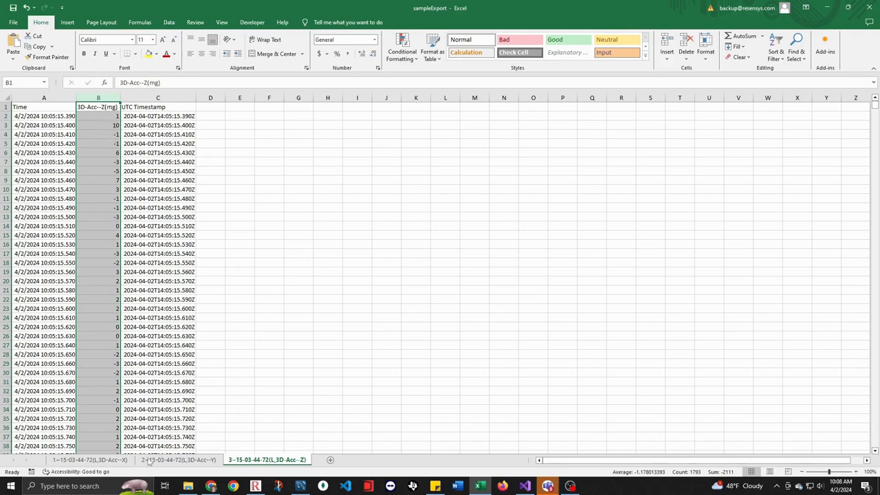
pyautogui.click(102, 460)
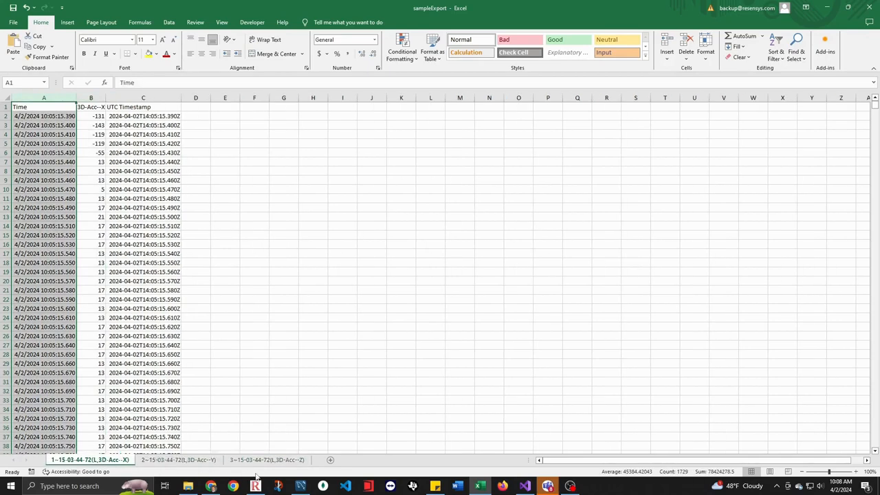
pyautogui.click(258, 487)
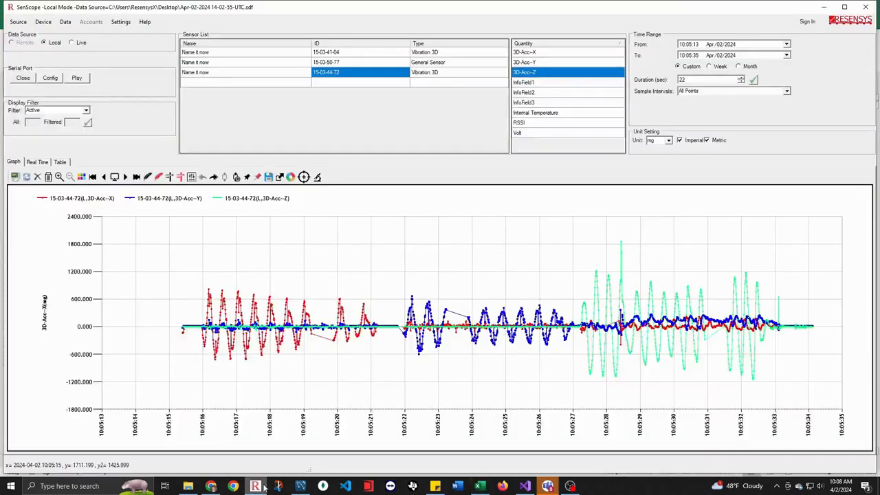